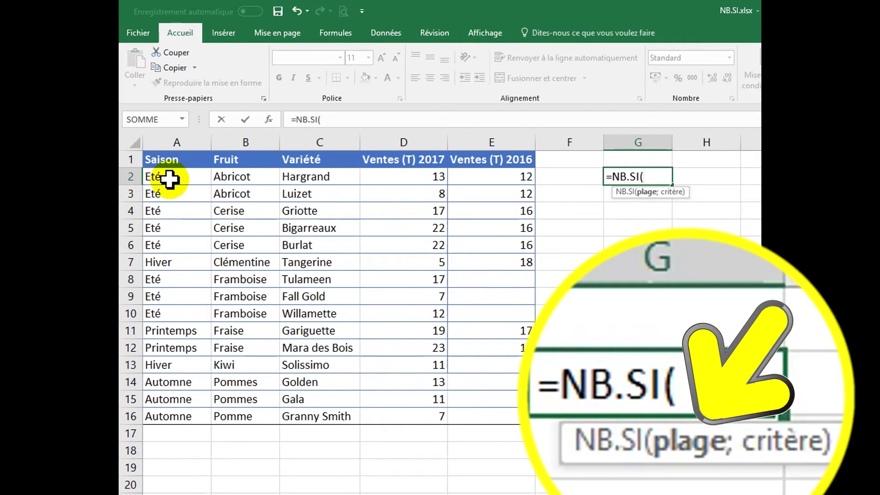
Complete the NB.SI formula in G2 with range A2:E16 and criterion "*" to count the text cells.
left_click_drag(171, 179, 507, 409)
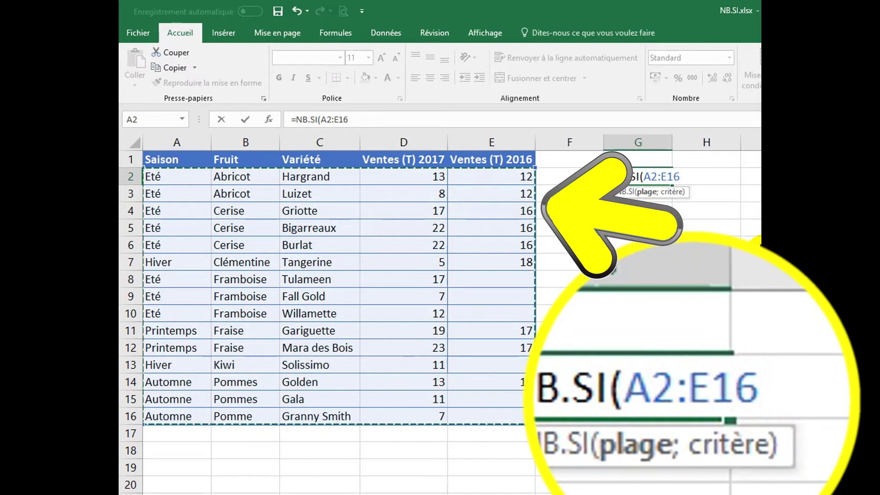
type(";")
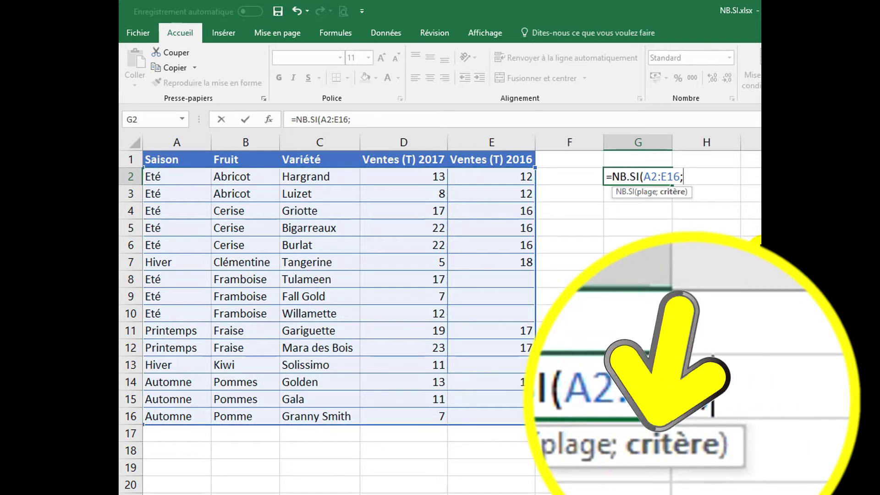
type("\"*\"")
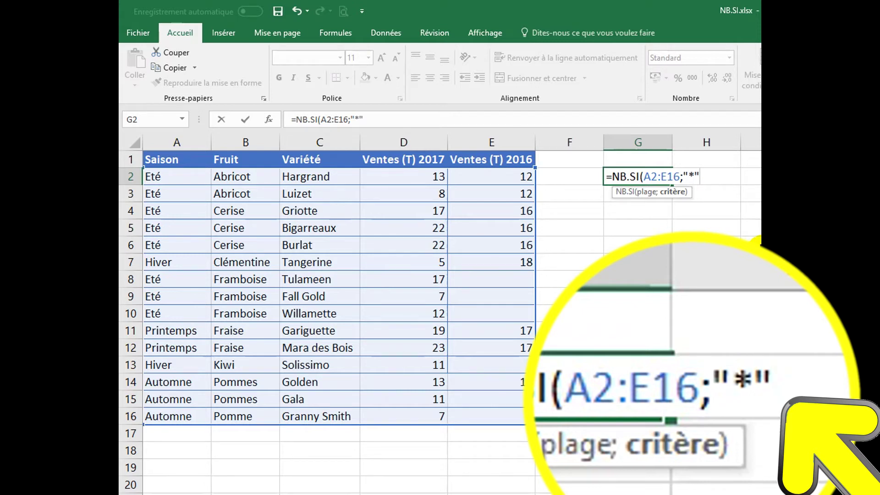
type(")")
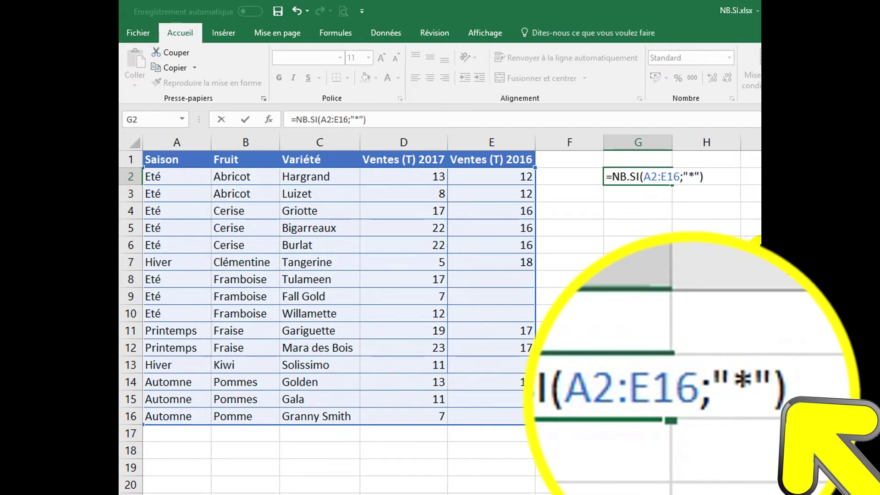
key("Return")
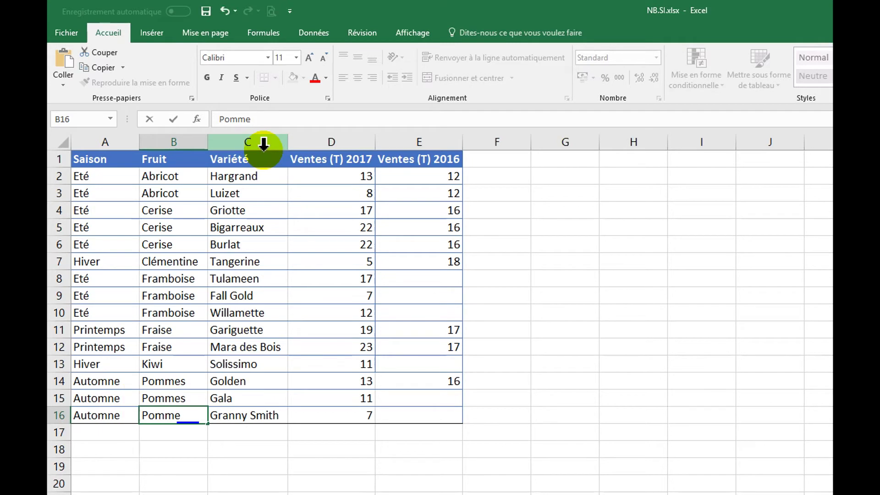
Confirm the entry in B16, count "pomme?" matches with =NB.SI(A2:E16;"pomme?") in G5, and confirm the uppercase "POMME?" version in G6.
key("Return")
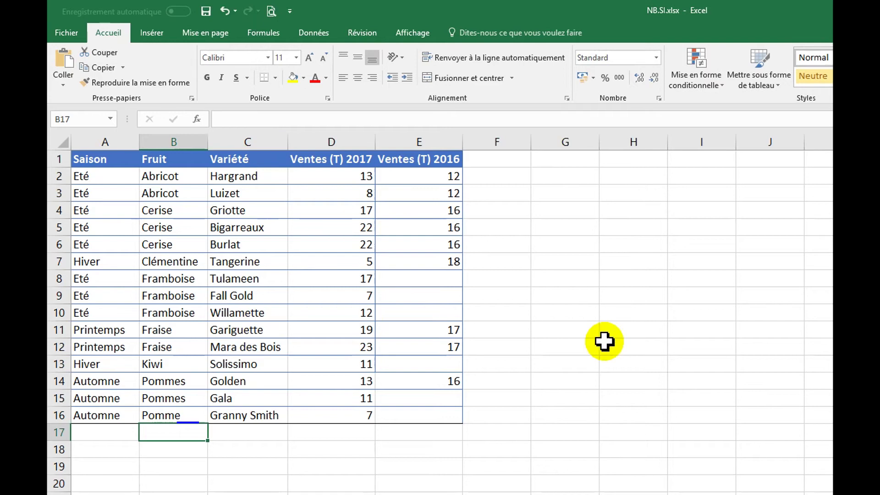
left_click(574, 226)
type("=nb")
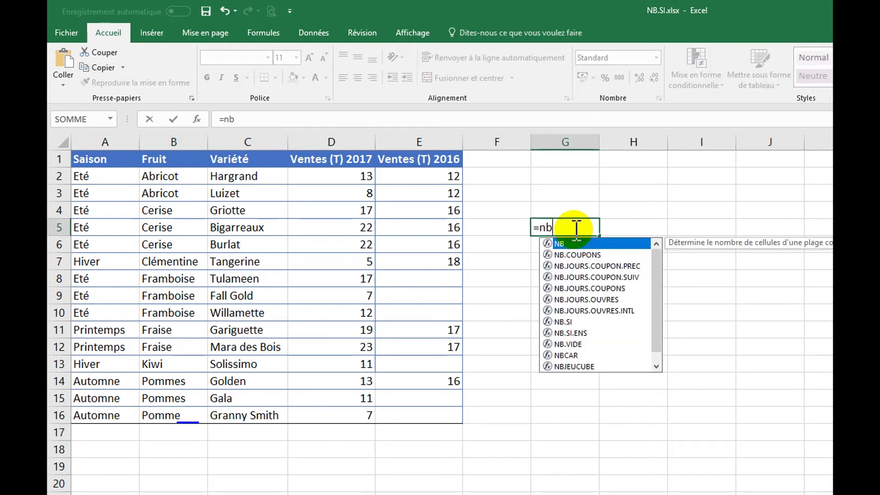
left_click(564, 321)
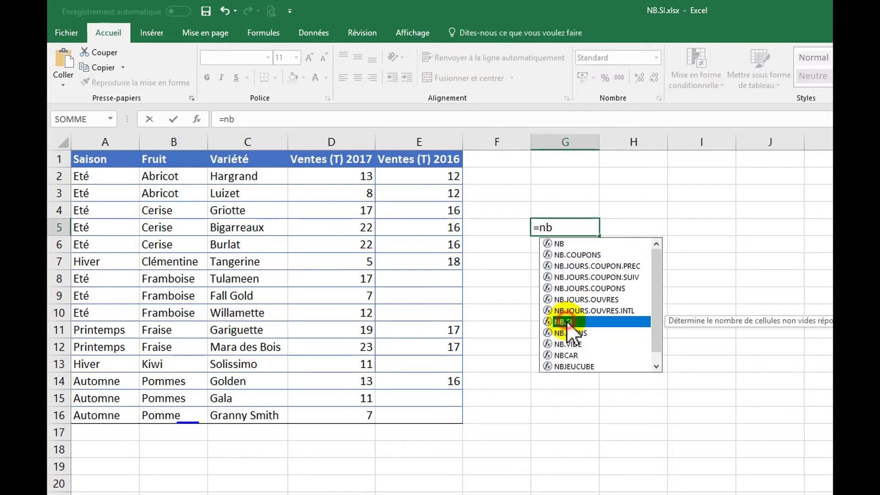
double_click(567, 324)
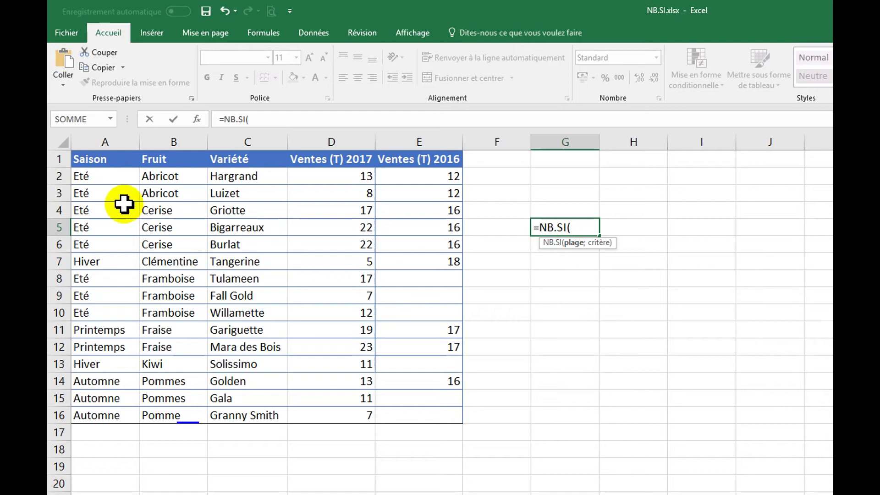
left_click_drag(98, 174, 414, 412)
type(";")
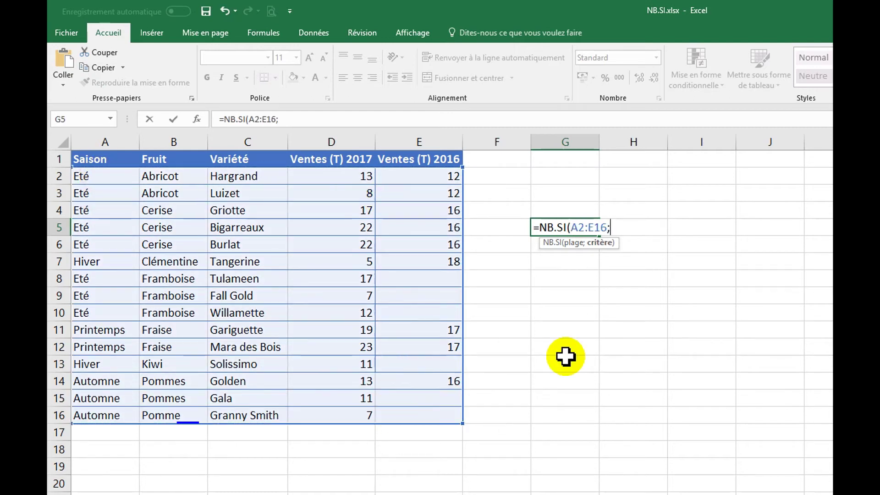
type("\"pomme")
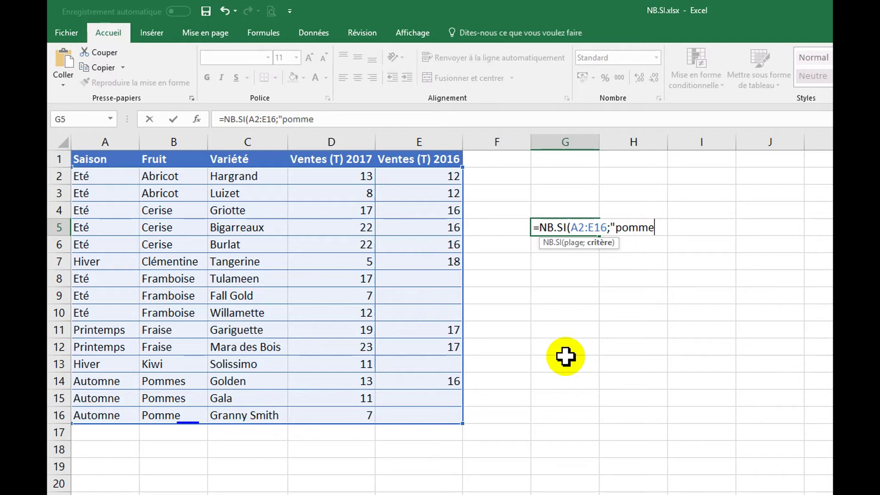
type("?\")")
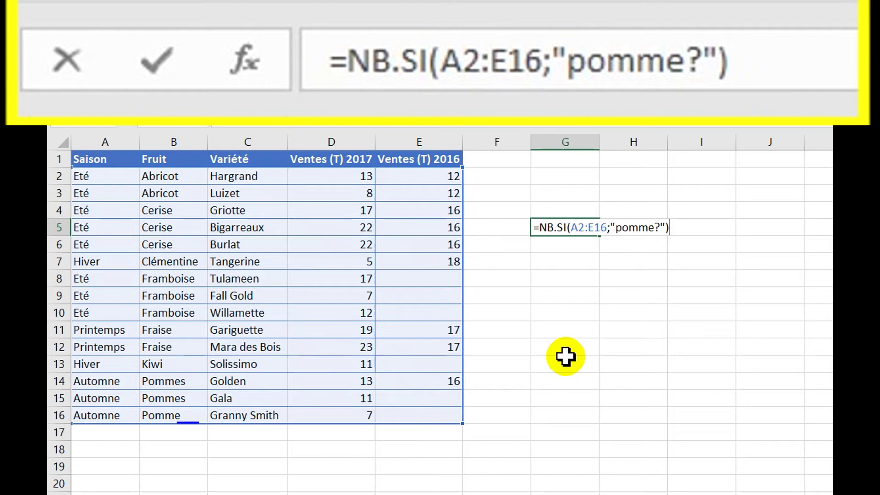
key("Return")
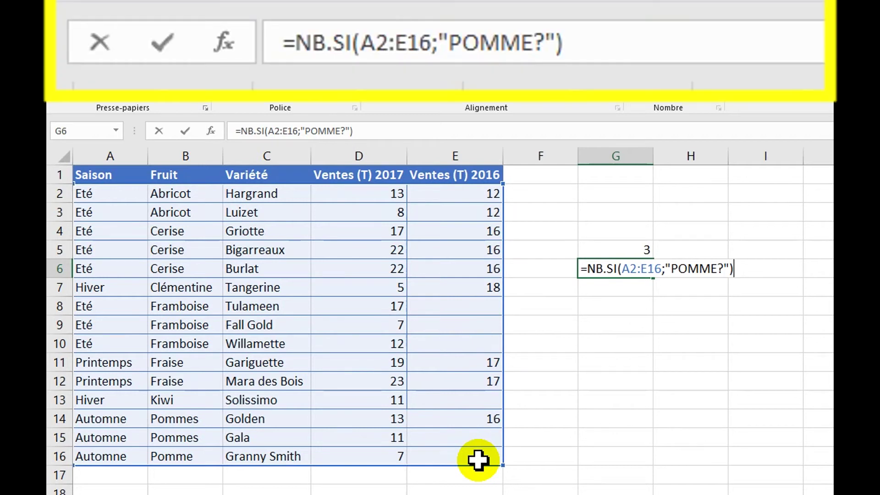
key("Return")
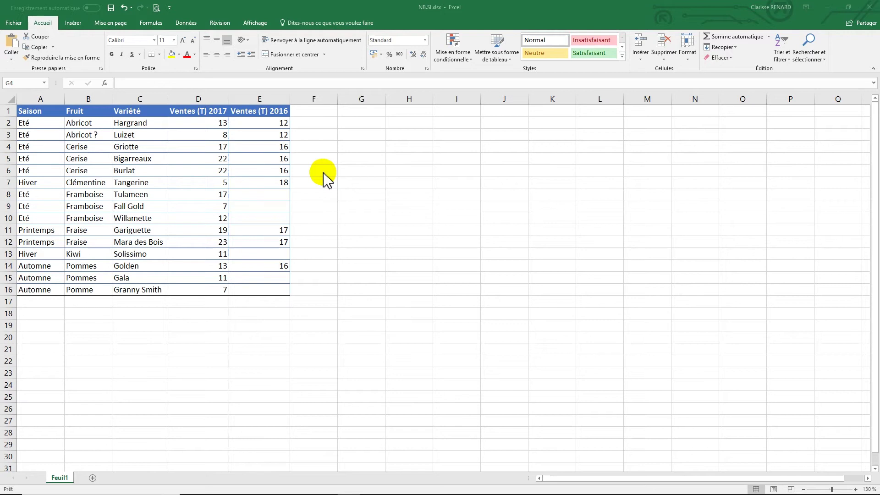
Write =NB.SI(A2:E16;"abricot ~?") in G4 to count the cells containing a literal question mark after abricot.
left_click(352, 147)
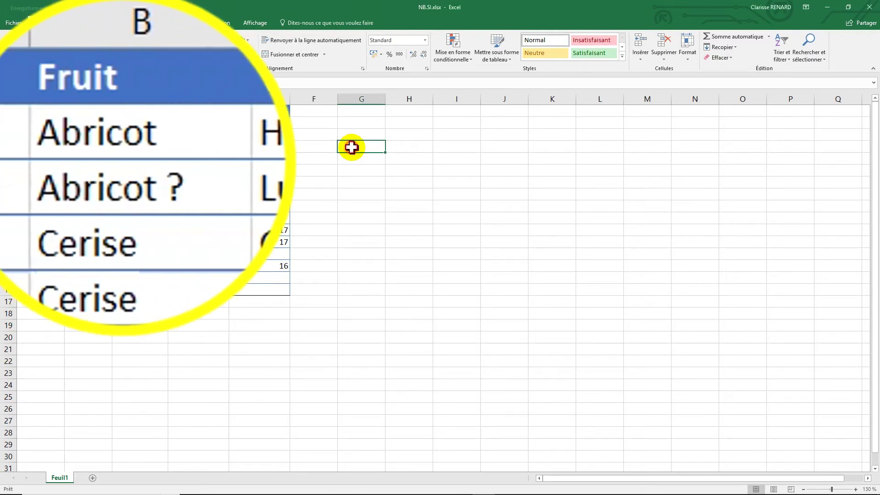
type("=n")
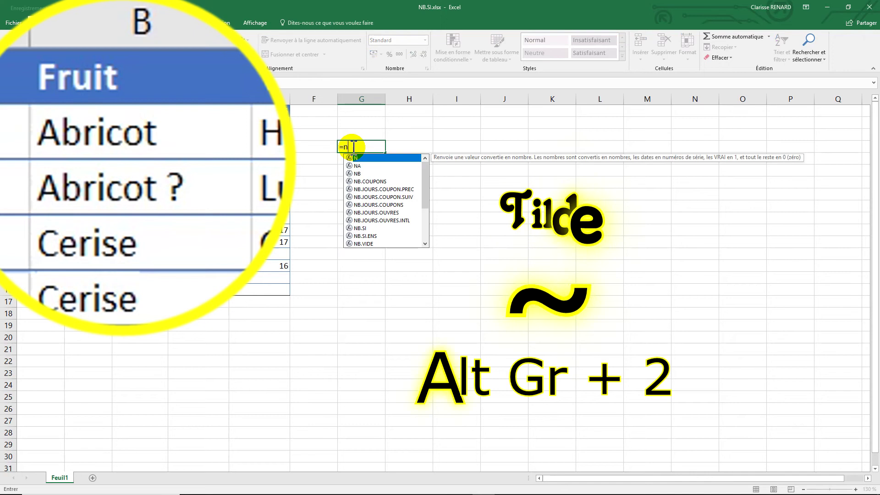
double_click(360, 228)
left_click_drag(41, 123, 247, 289)
type(";\"abricot")
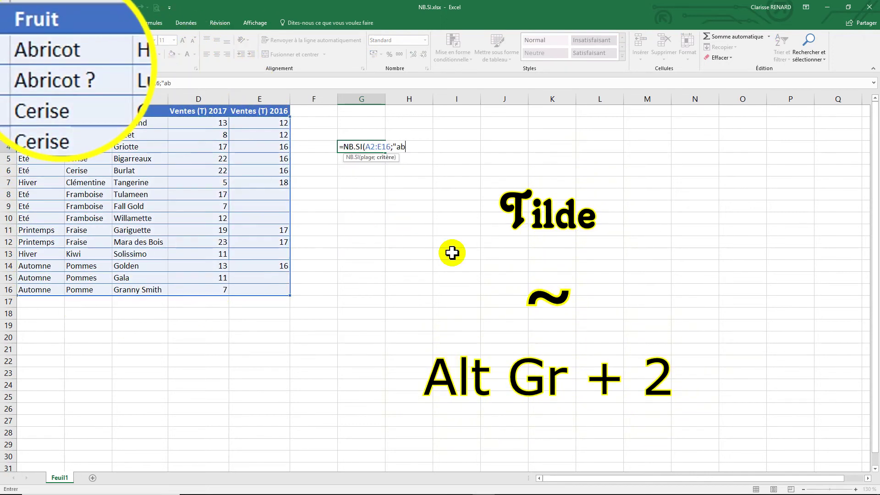
type(" ~?\")")
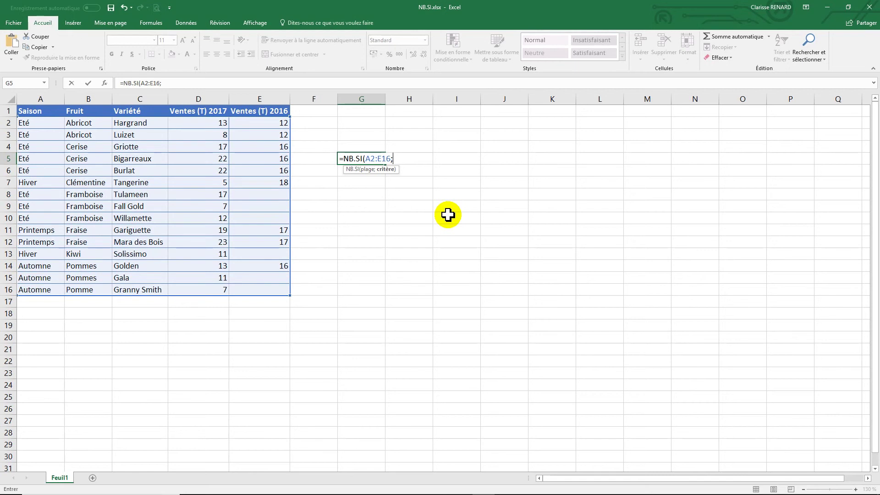
Complete the NB.SI formula in G5 with the numeric criterion 12.
type("12")
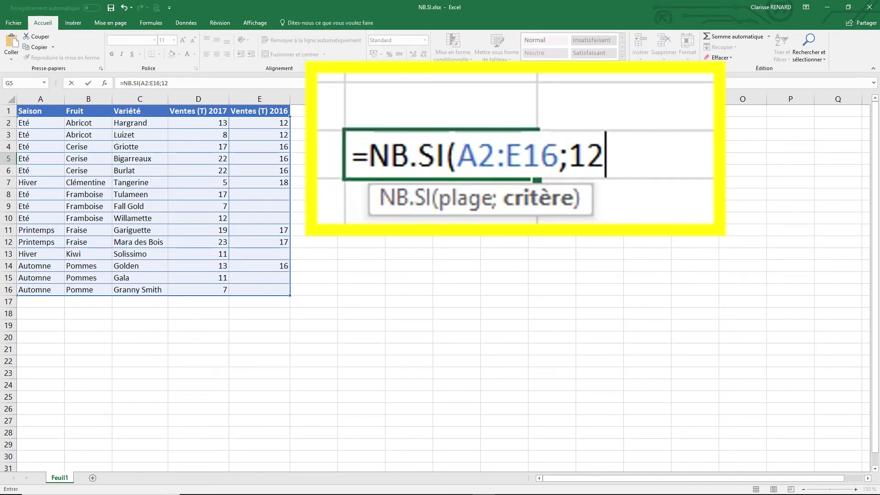
type(")")
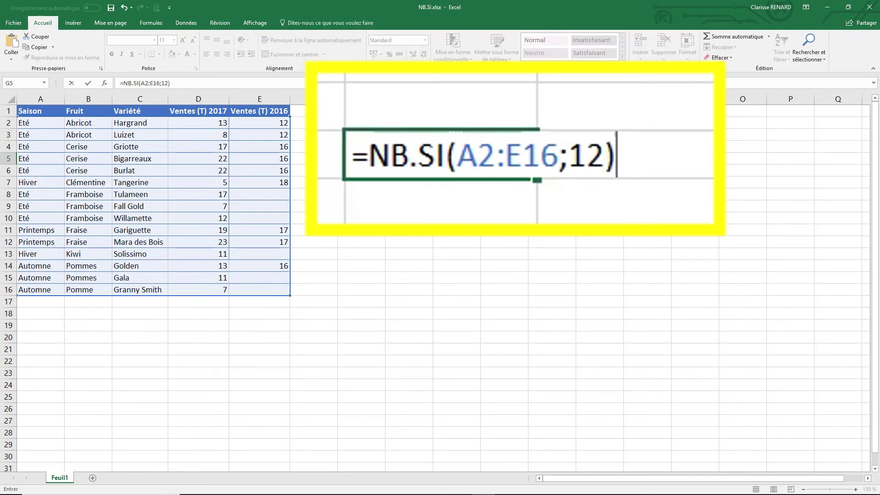
Use a reference to cell E2 as the criterion, making the formula in G4 =NB.SI(A2:E16;E2).
key("BackSpace")
key("BackSpace")
key("BackSpace")
key("Left")
key("Left")
key("Up")
key("Up")
key("Up")
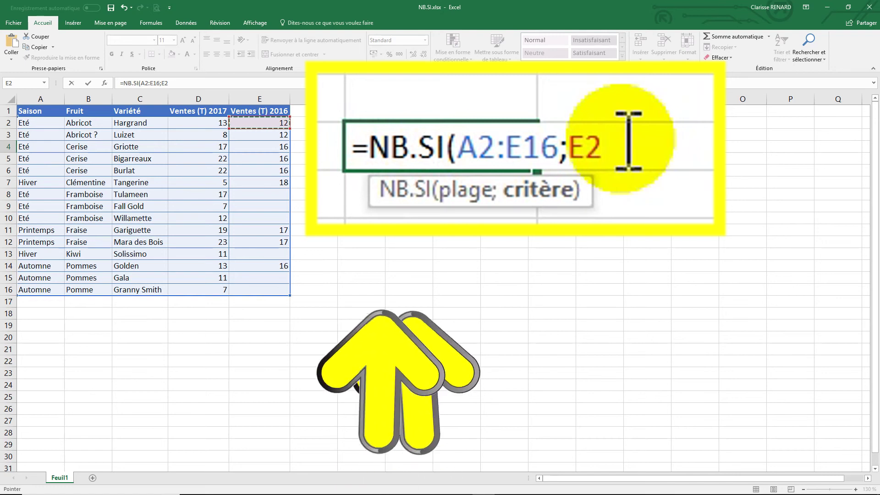
type(")")
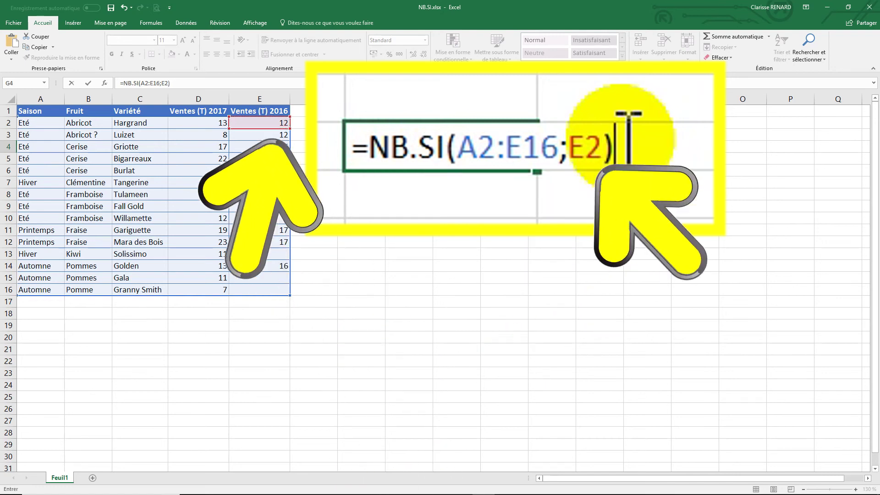